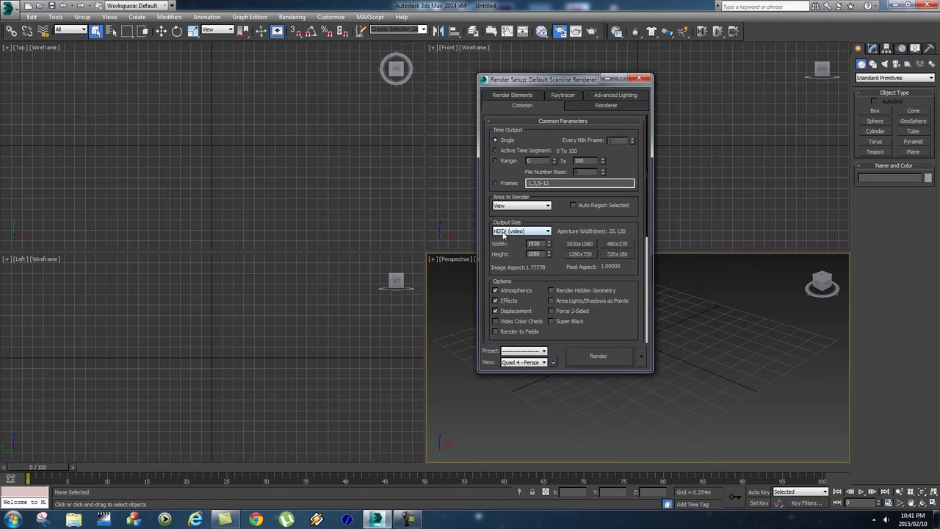
Choose the HDTV (video) preset as the render output size and close the render setup
{"action": "left_click", "coordinate": [520, 232]}
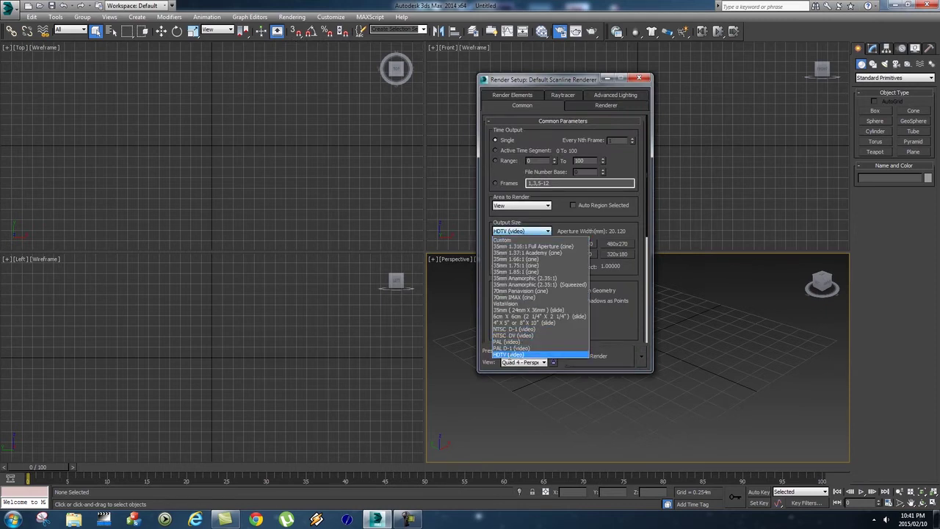
{"action": "left_click", "coordinate": [507, 355]}
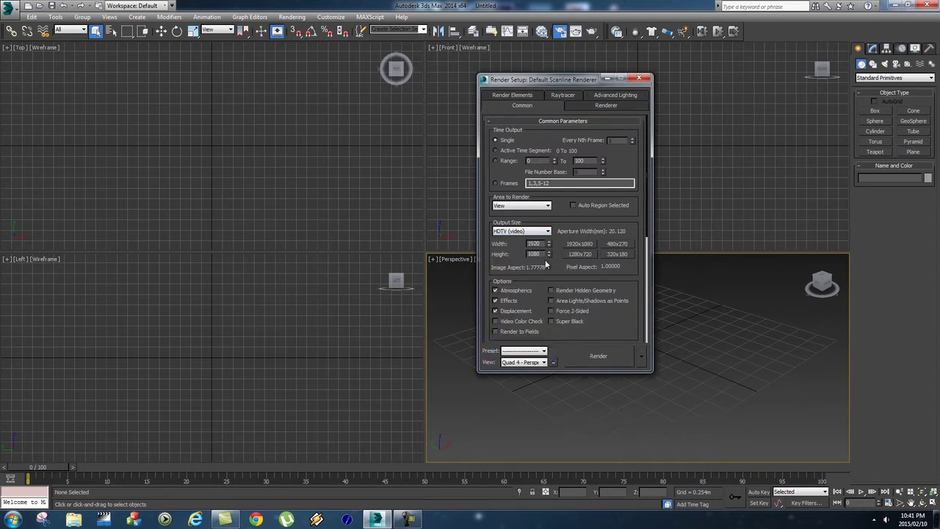
{"action": "left_click", "coordinate": [645, 80]}
Create a flat floor box about 3.45 m long in the Perspective view
{"action": "middle_click_drag", "start_coordinate": [653, 346], "coordinate": [730, 260], "text": "alt"}
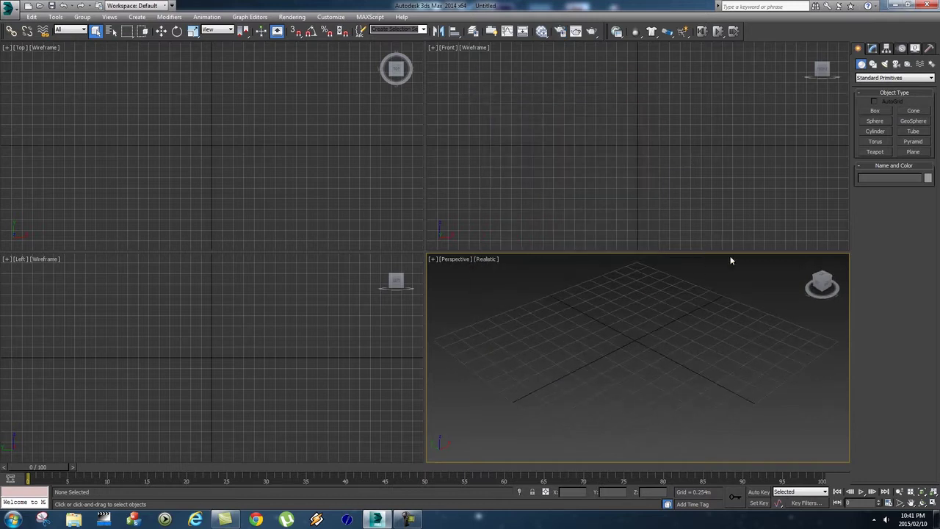
{"action": "left_click", "coordinate": [875, 110]}
{"action": "left_click_drag", "start_coordinate": [452, 335], "coordinate": [836, 336]}
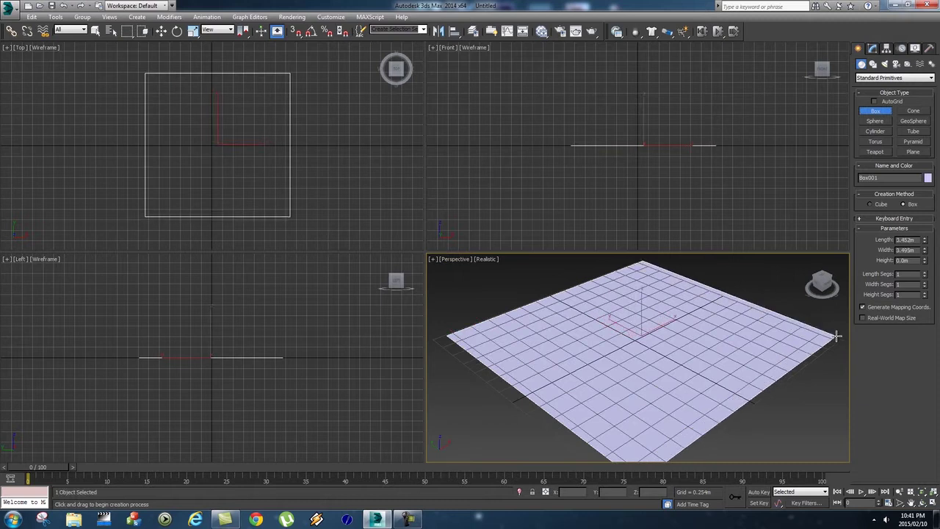
{"action": "left_click", "coordinate": [607, 361]}
Create an upright box on the floor slab, about 0.47 m long, 0.54 m wide and 0.79 m high
{"action": "left_click_drag", "start_coordinate": [641, 340], "coordinate": [645, 367]}
{"action": "left_click", "coordinate": [647, 306]}
{"action": "middle_click_drag", "start_coordinate": [710, 370], "coordinate": [695, 358], "text": "alt"}
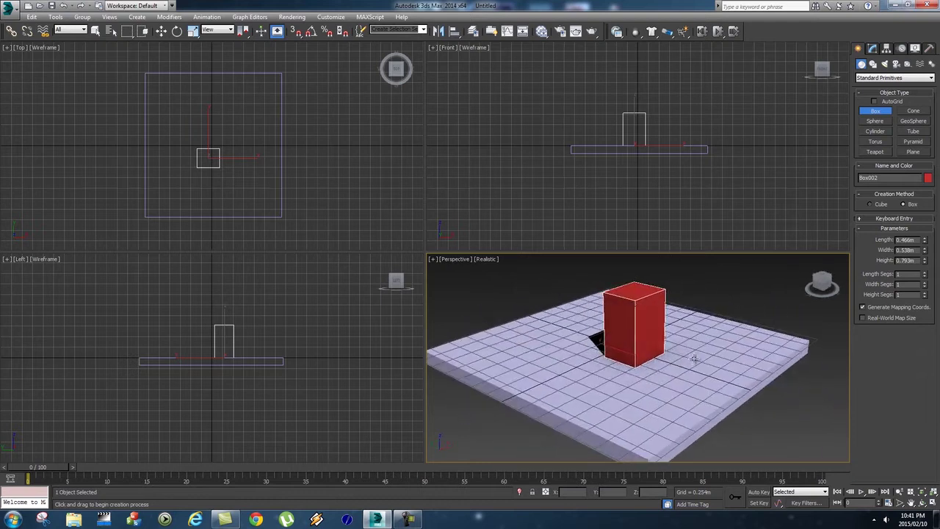
Frame a close perspective of the upright box and create a camera from that view
{"action": "scroll", "coordinate": [631, 343], "scroll_direction": "up", "scroll_amount": 2}
{"action": "middle_click_drag", "start_coordinate": [421, 264], "coordinate": [590, 409], "text": "alt"}
{"action": "scroll", "coordinate": [640, 359], "scroll_direction": "up", "scroll_amount": 3}
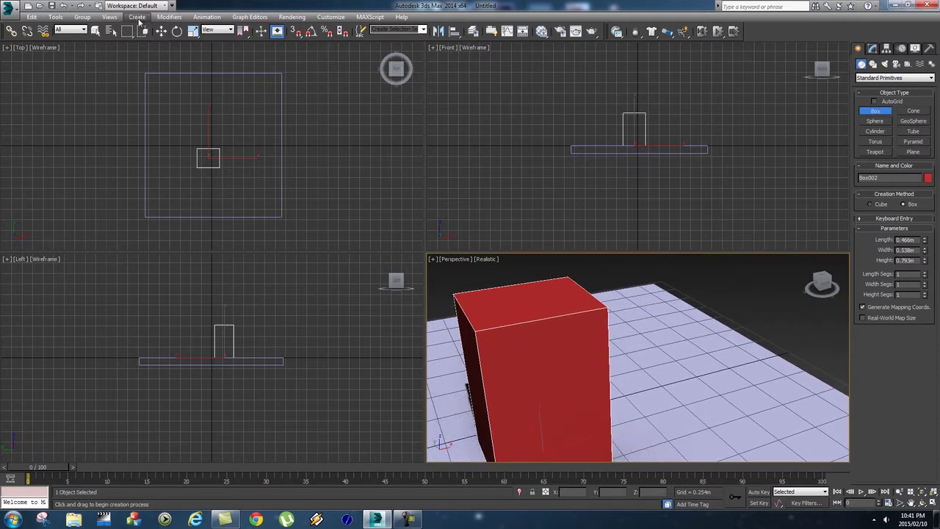
{"action": "left_click", "coordinate": [138, 17]}
{"action": "mouse_move", "coordinate": [157, 178]}
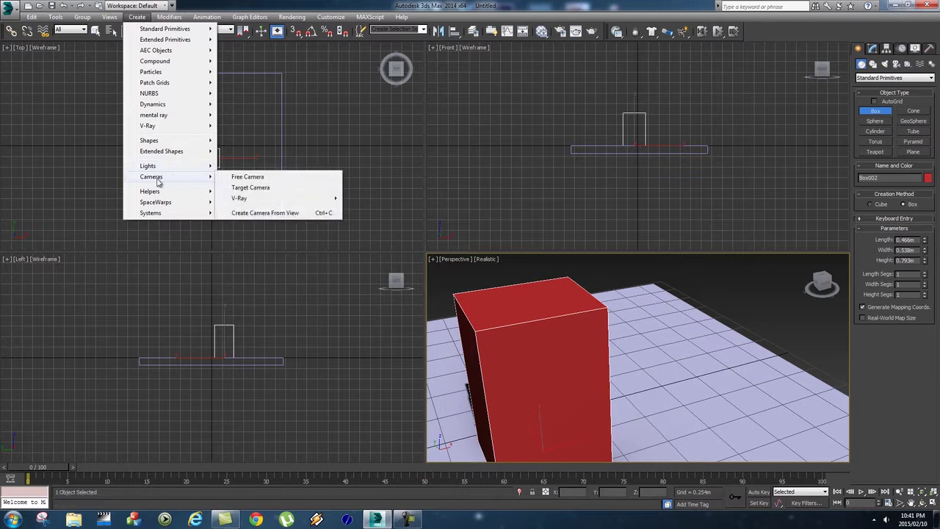
{"action": "left_click", "coordinate": [264, 213]}
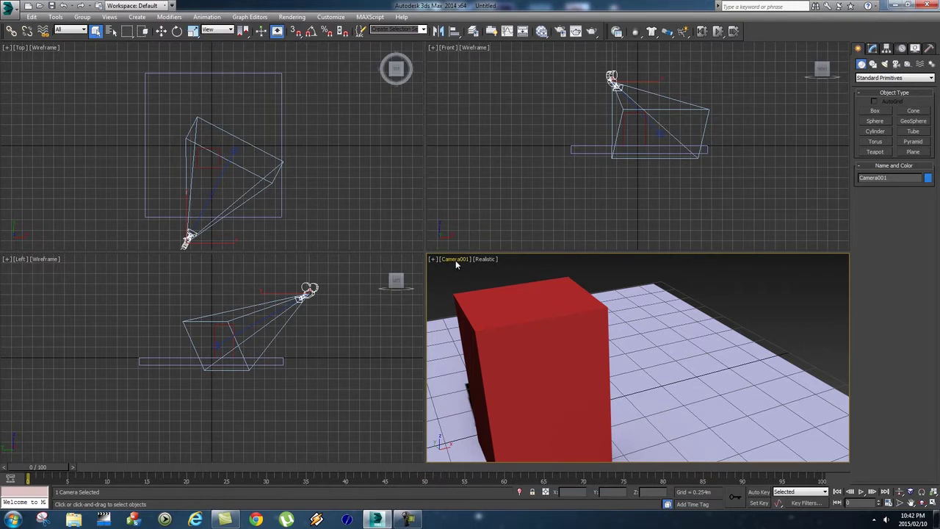
Truck and orbit the camera in its own viewport to reframe the upright box on the floor slab
{"action": "left_click", "coordinate": [911, 501]}
{"action": "left_click_drag", "start_coordinate": [559, 359], "coordinate": [689, 366]}
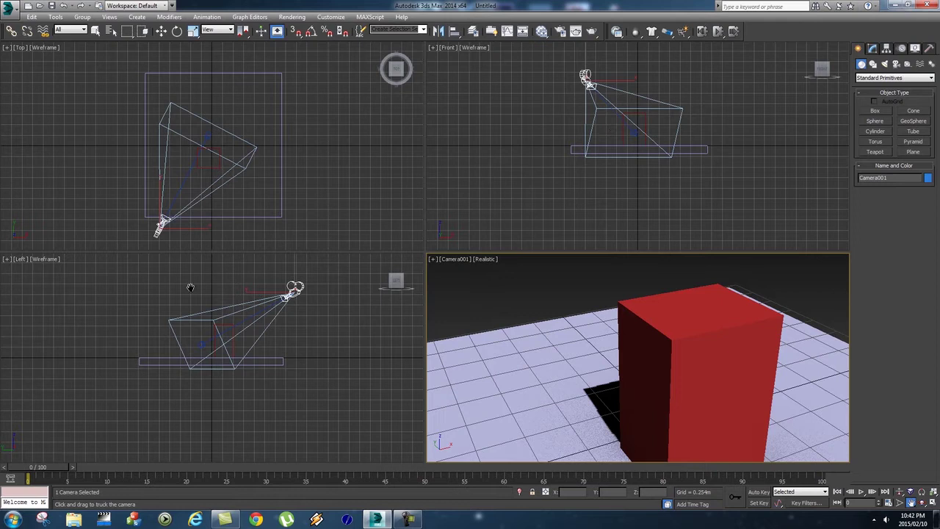
{"action": "left_click_drag", "start_coordinate": [541, 97], "coordinate": [647, 347]}
{"action": "left_click", "coordinate": [922, 504]}
{"action": "left_click_drag", "start_coordinate": [591, 351], "coordinate": [580, 334]}
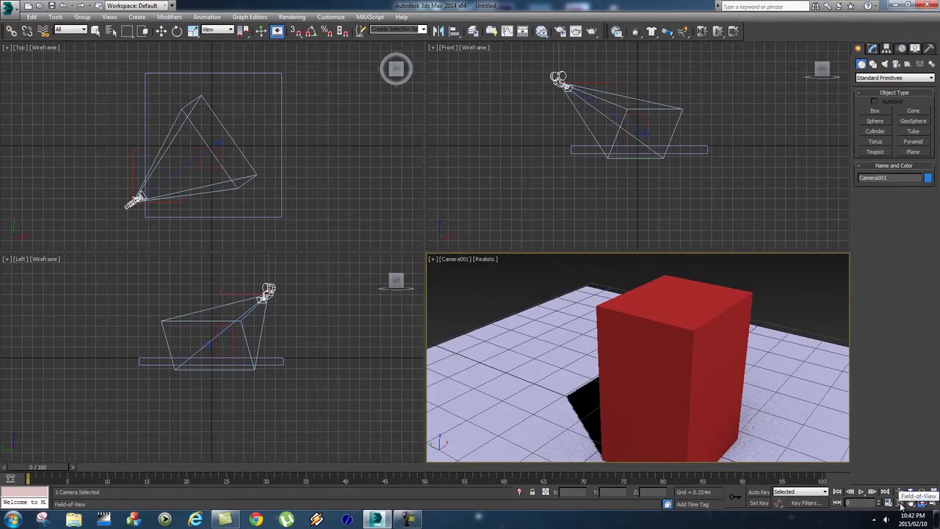
Adjust the camera's field of view and try its dolly, perspective and roll controls
{"action": "left_click", "coordinate": [894, 502]}
{"action": "left_click_drag", "start_coordinate": [571, 351], "coordinate": [622, 386]}
{"action": "left_click", "coordinate": [897, 490]}
{"action": "left_click", "coordinate": [911, 491]}
{"action": "left_click", "coordinate": [922, 491]}
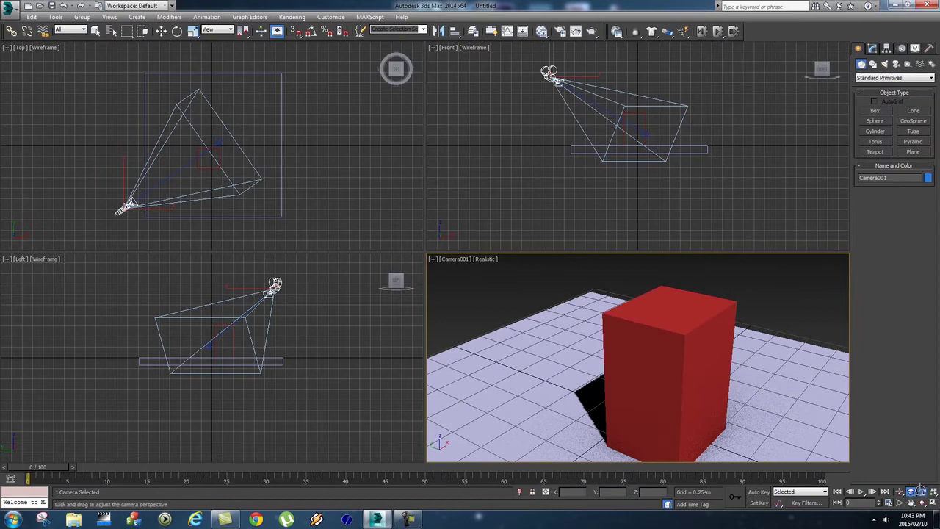
{"action": "left_click_drag", "start_coordinate": [635, 354], "coordinate": [657, 361]}
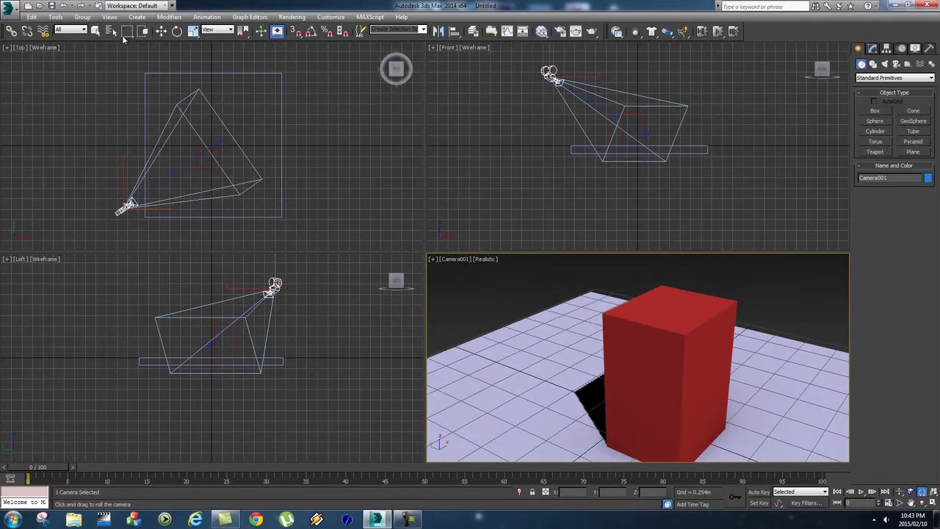
Reposition the camera with the Move tool in the Top and Left views
{"action": "left_click", "coordinate": [161, 31]}
{"action": "left_click_drag", "start_coordinate": [122, 174], "coordinate": [149, 160]}
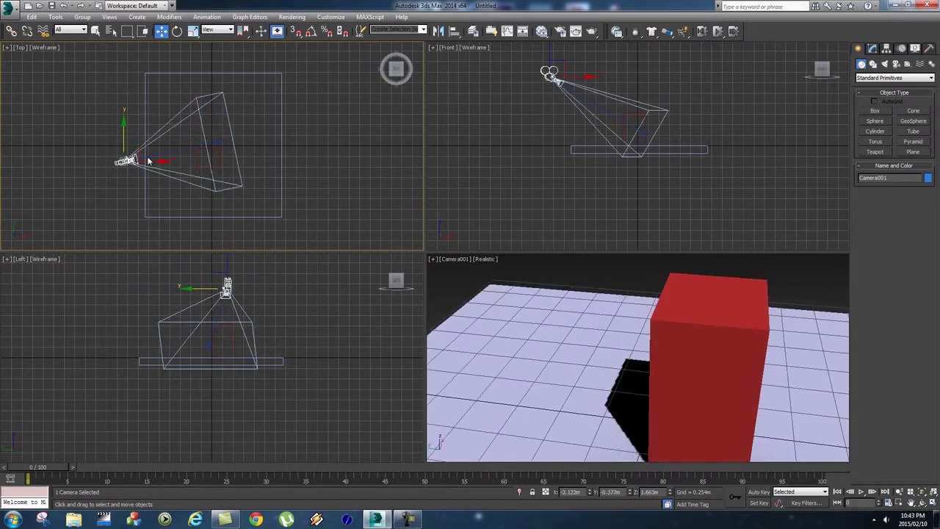
{"action": "left_click", "coordinate": [215, 277]}
{"action": "left_click", "coordinate": [228, 284]}
{"action": "left_click_drag", "start_coordinate": [237, 278], "coordinate": [166, 286]}
{"action": "middle_click_drag", "start_coordinate": [512, 320], "coordinate": [606, 329]}
Delete the camera that was created from the view
{"action": "right_click", "coordinate": [260, 291]}
{"action": "left_click", "coordinate": [260, 291]}
{"action": "left_click", "coordinate": [158, 298]}
{"action": "key", "text": "Delete"}
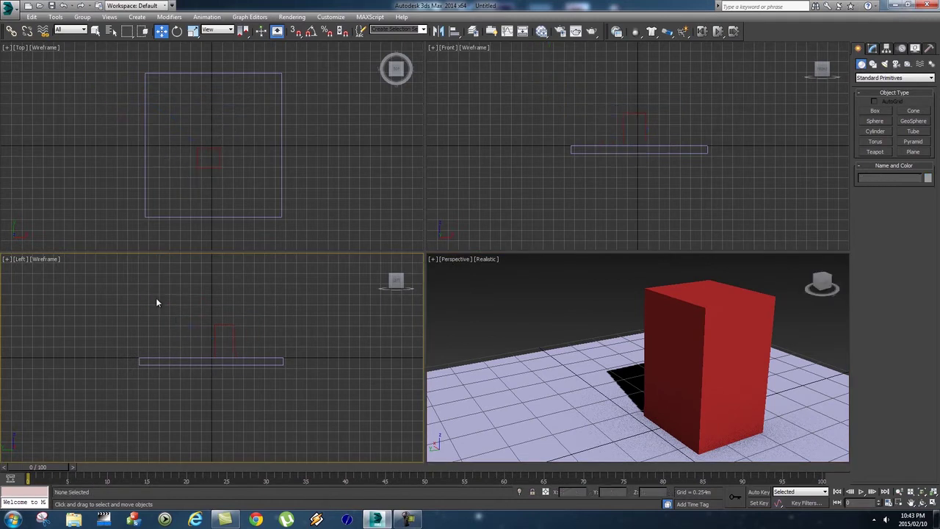
Create a standard Target camera in the Left view aimed at the upright box, with a target distance of about 3.77 m
{"action": "left_click", "coordinate": [458, 263]}
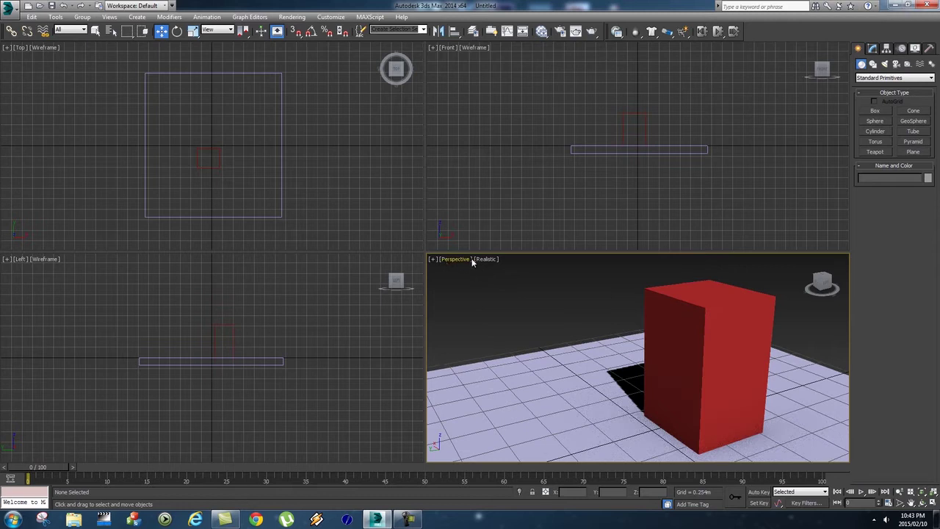
{"action": "left_click", "coordinate": [897, 65]}
{"action": "left_click", "coordinate": [882, 78]}
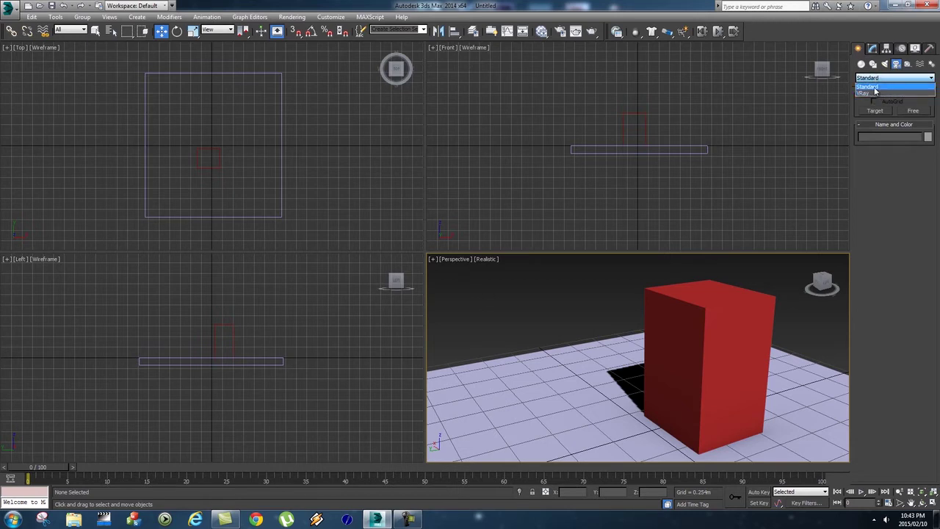
{"action": "left_click", "coordinate": [872, 89]}
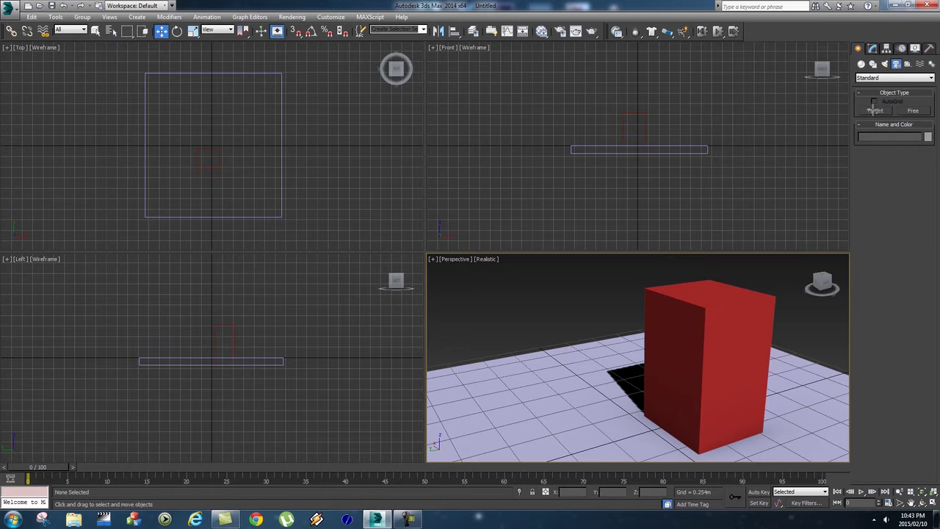
{"action": "left_click", "coordinate": [874, 111]}
{"action": "left_click_drag", "start_coordinate": [76, 277], "coordinate": [212, 343]}
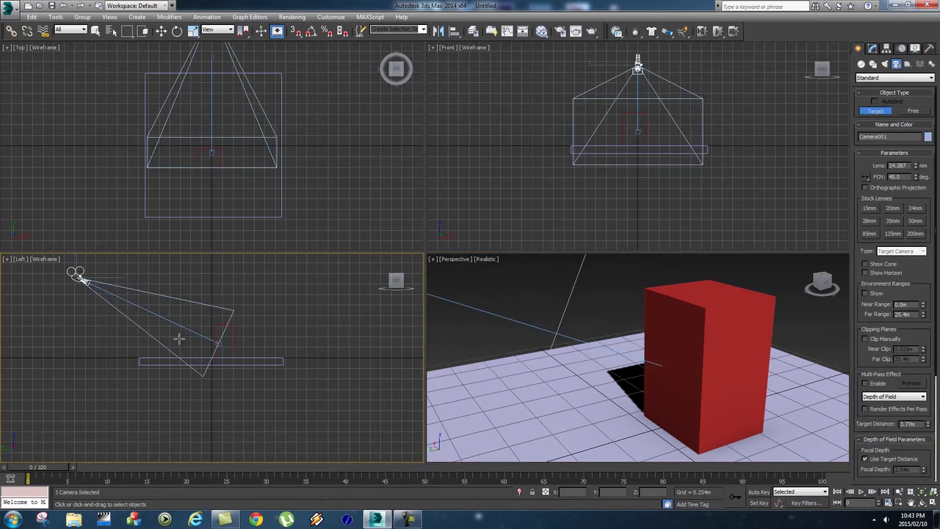
Switch the Perspective viewport to look through the new target camera
{"action": "scroll", "coordinate": [570, 305], "scroll_direction": "down", "scroll_amount": 5}
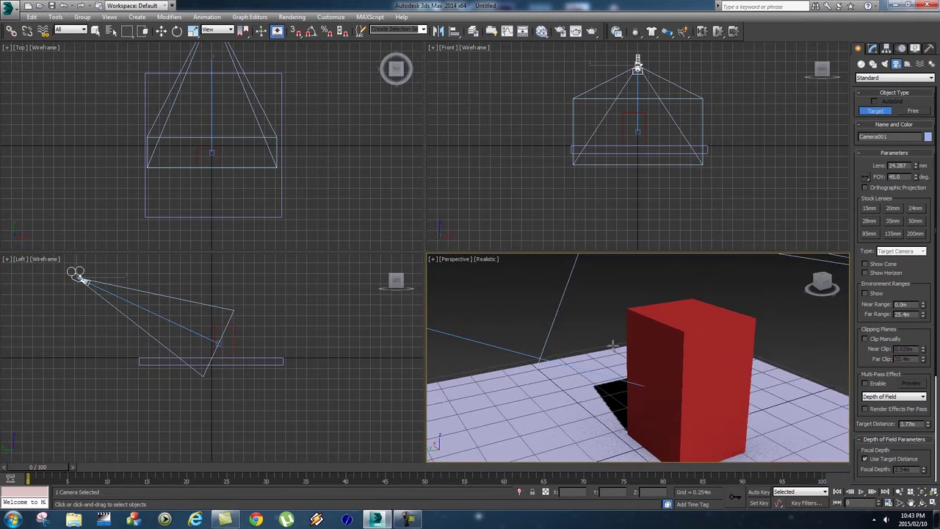
{"action": "scroll", "coordinate": [611, 346], "scroll_direction": "down", "scroll_amount": 3}
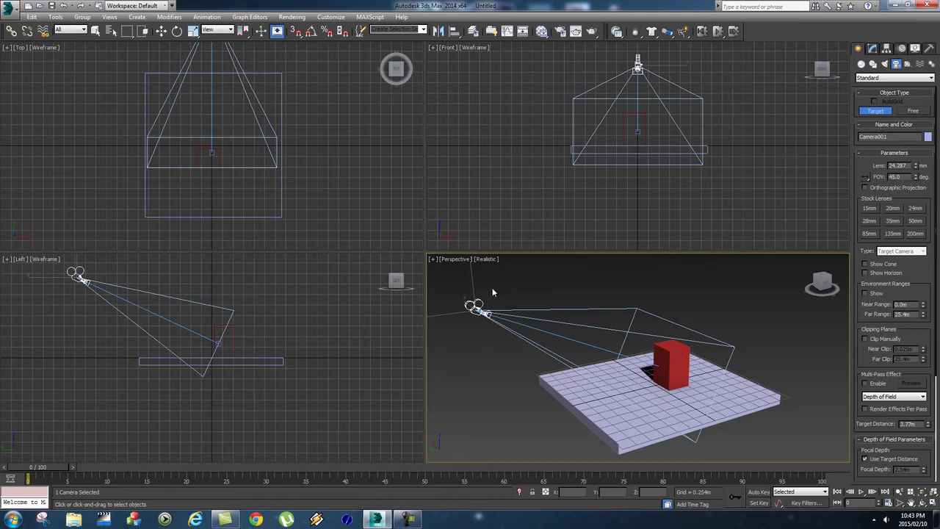
{"action": "left_click", "coordinate": [456, 265]}
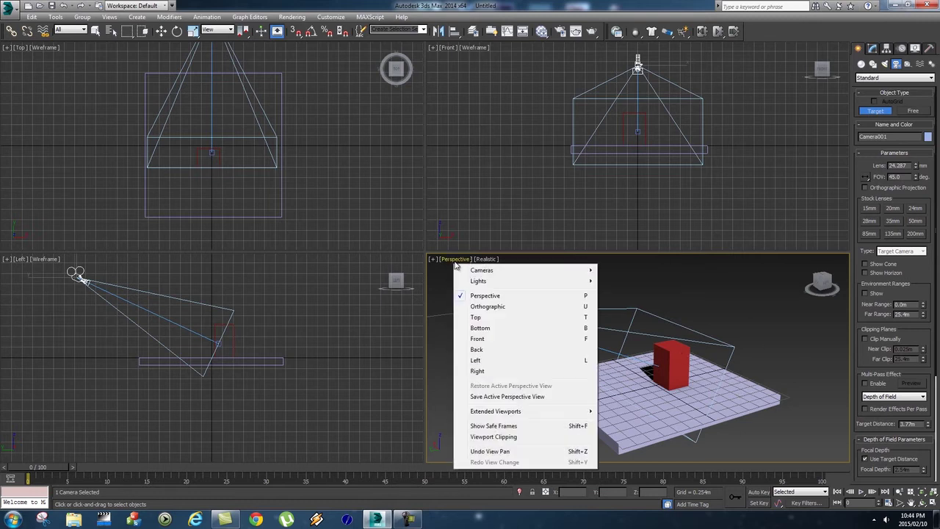
{"action": "mouse_move", "coordinate": [588, 274]}
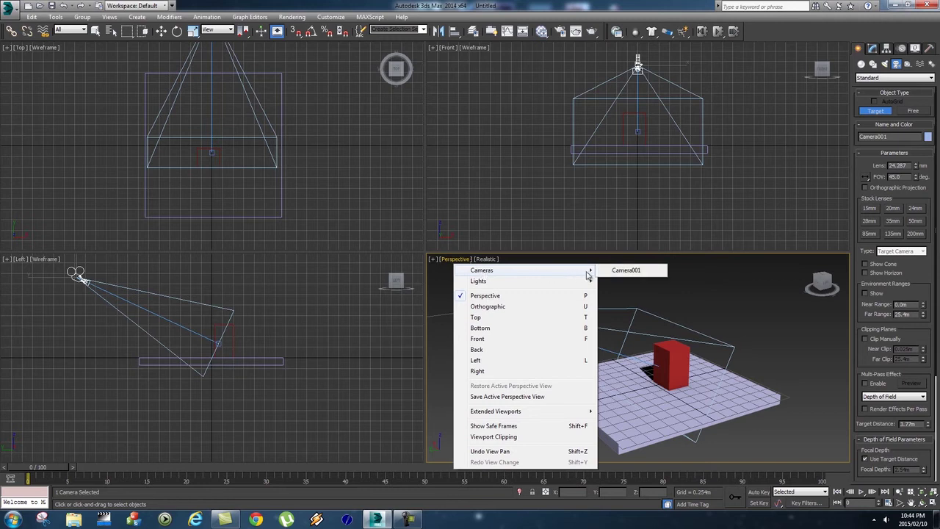
{"action": "left_click", "coordinate": [629, 271]}
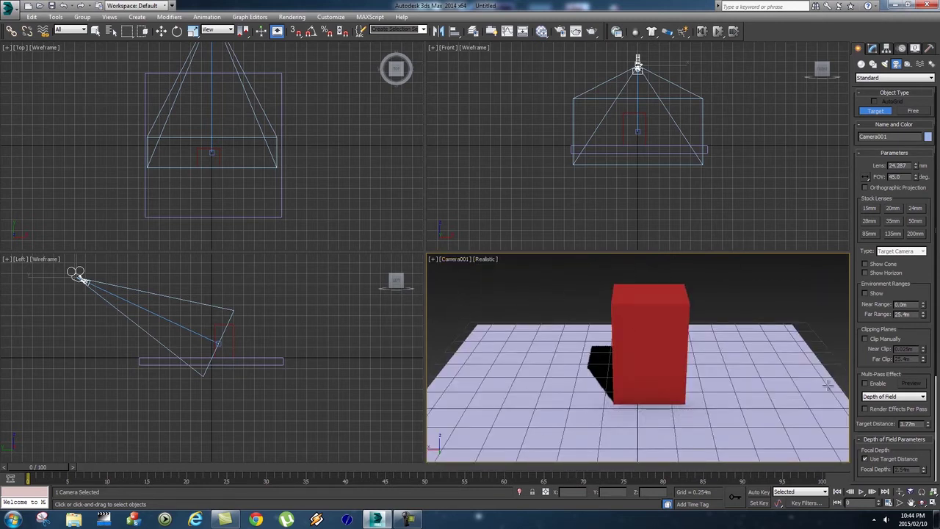
Select the target camera in the Left view and delete it
{"action": "left_click", "coordinate": [161, 31]}
{"action": "left_click_drag", "start_coordinate": [55, 321], "coordinate": [95, 276]}
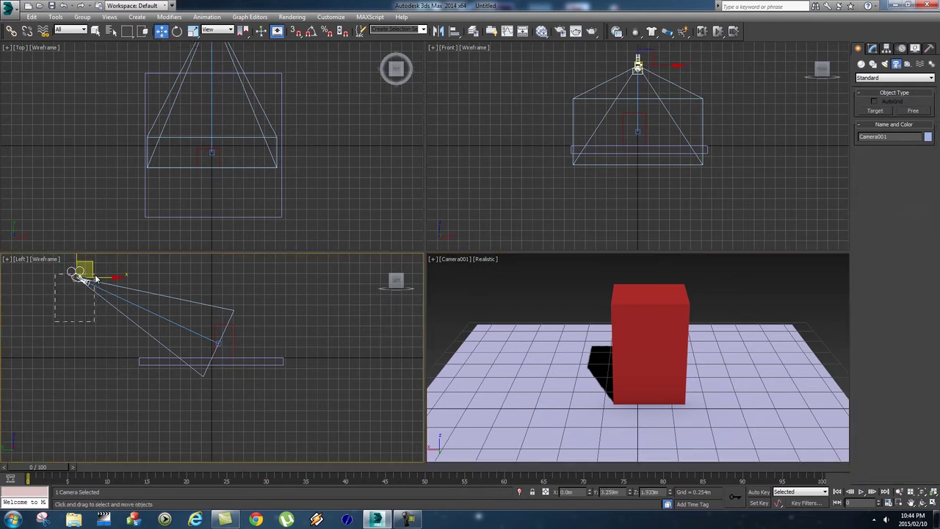
{"action": "key", "text": "Delete"}
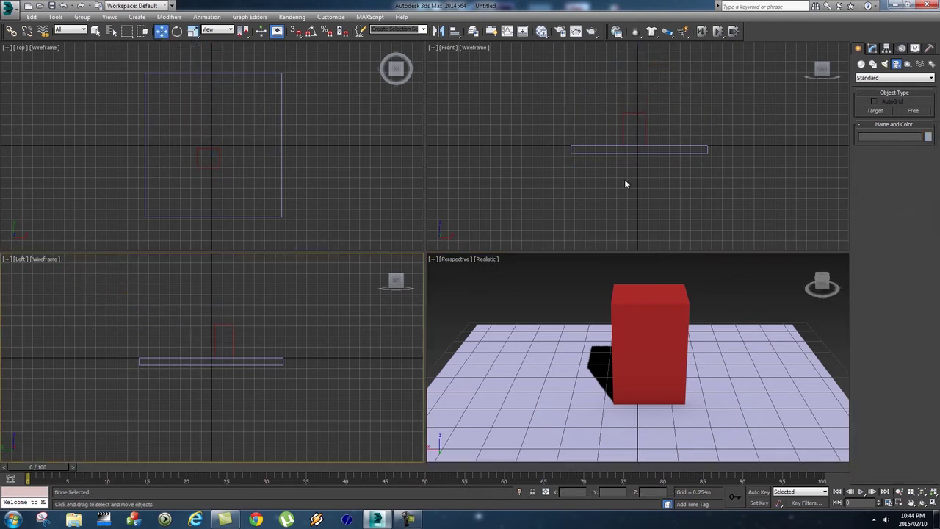
Create a V-Ray physical camera in the Left view aimed toward the upright box, with a target distance of about 3.96 m
{"action": "left_click", "coordinate": [888, 78]}
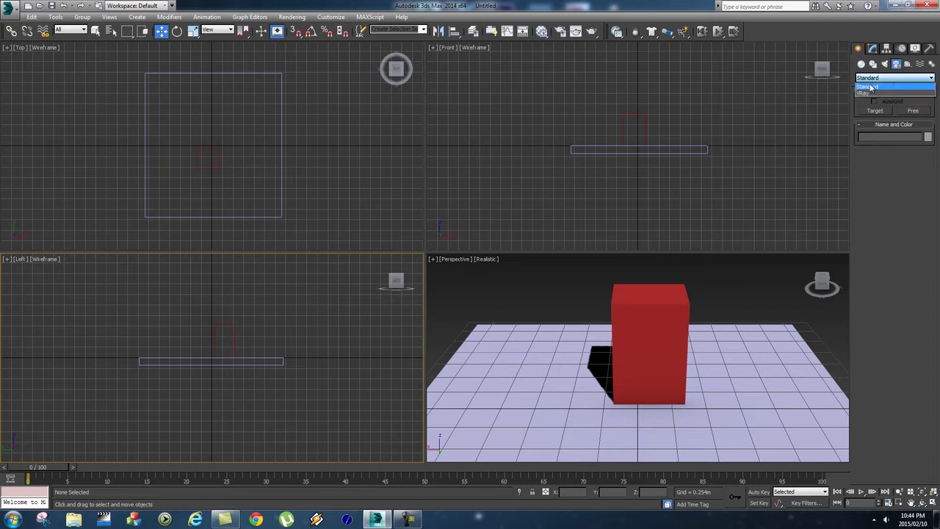
{"action": "left_click", "coordinate": [869, 92]}
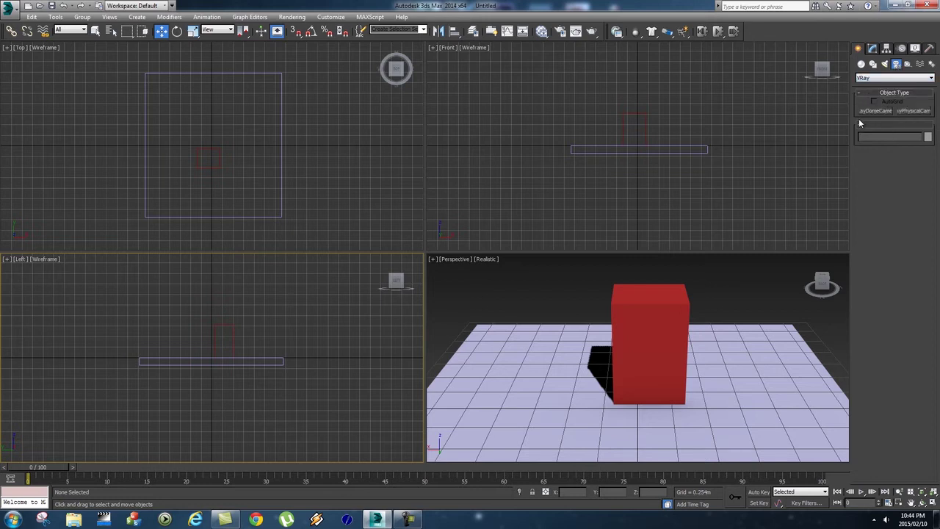
{"action": "left_click", "coordinate": [914, 110]}
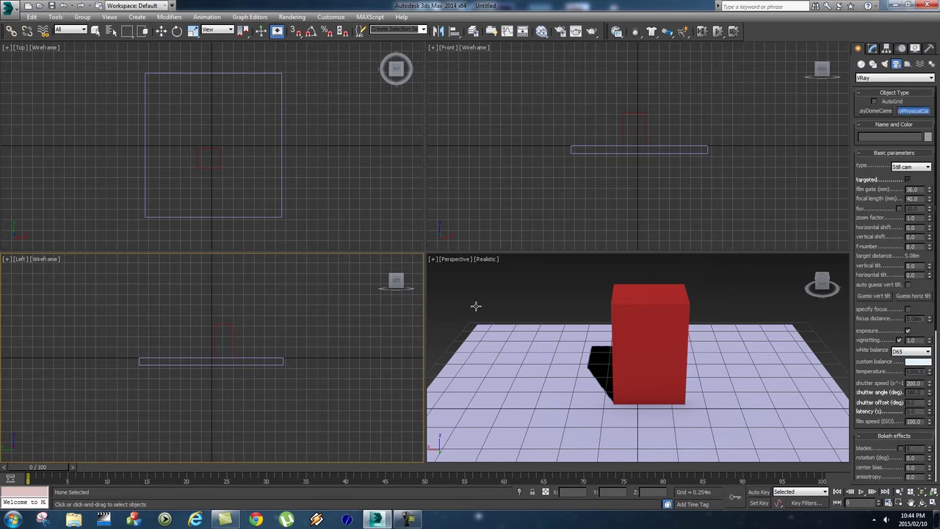
{"action": "left_click_drag", "start_coordinate": [34, 268], "coordinate": [177, 328]}
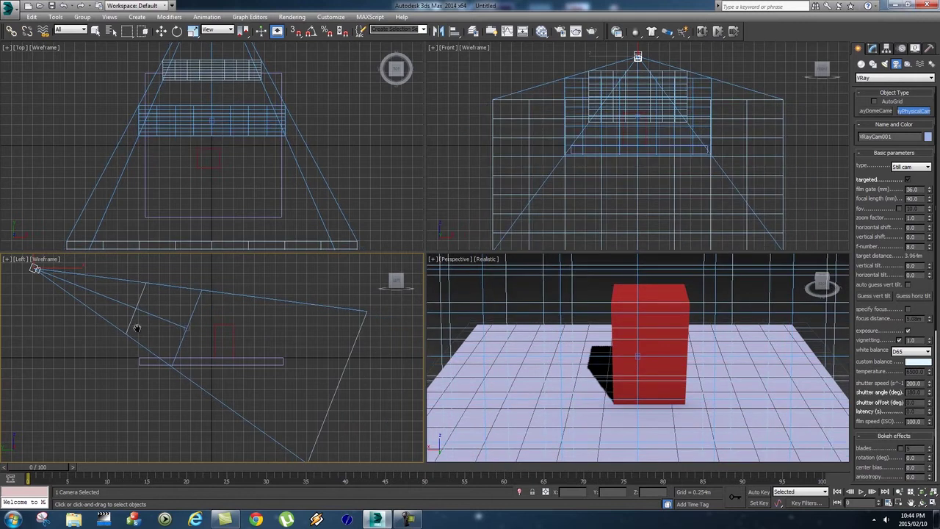
{"action": "middle_click_drag", "start_coordinate": [113, 299], "coordinate": [115, 313]}
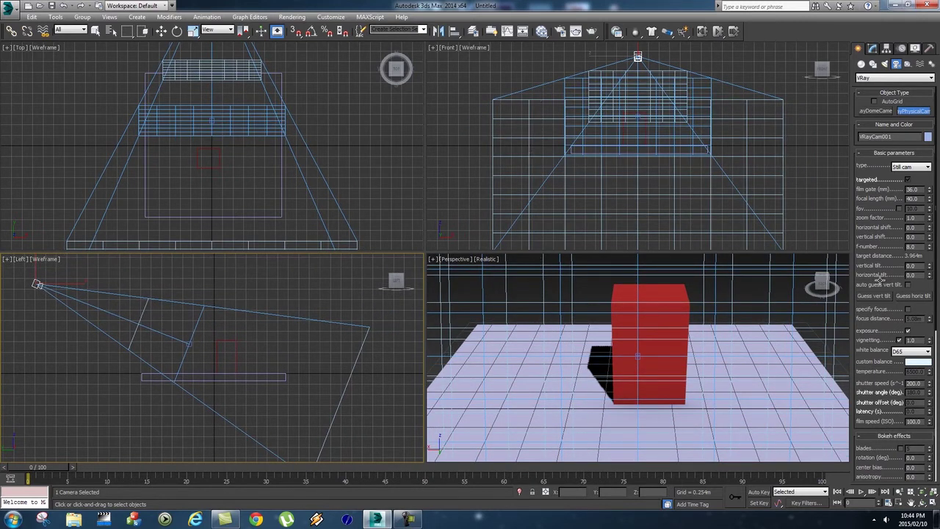
Switch the Perspective viewport to look through the V-Ray physical camera
{"action": "left_click", "coordinate": [457, 259]}
{"action": "mouse_move", "coordinate": [544, 270]}
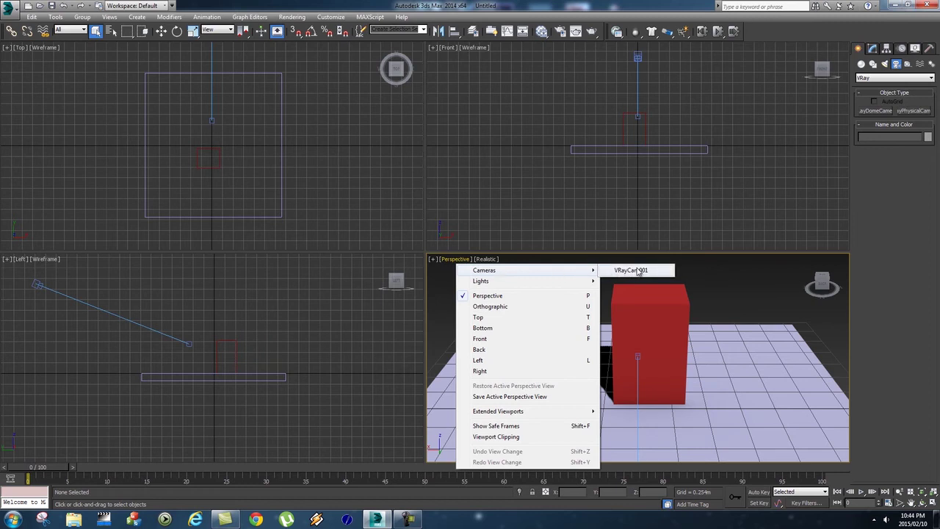
{"action": "left_click", "coordinate": [629, 271]}
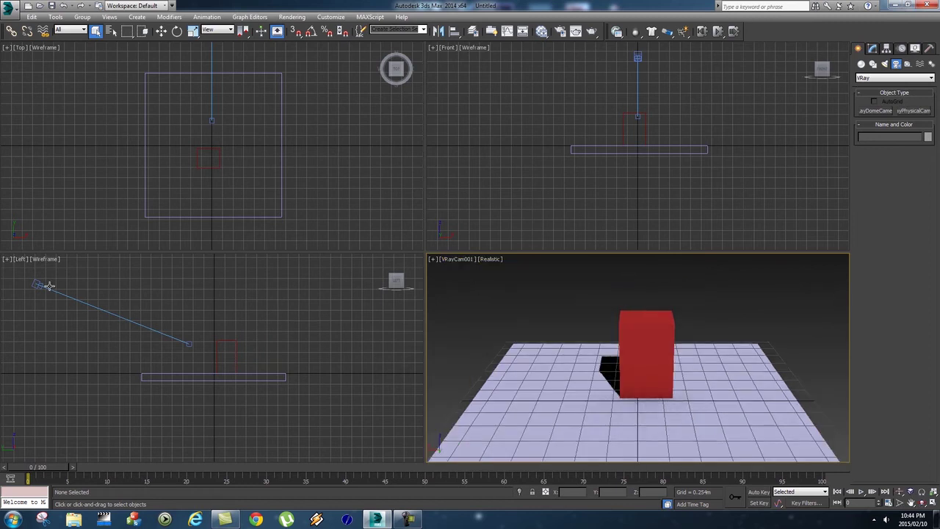
Examine the V-Ray physical camera's modifiable parameters, including the available camera types
{"action": "left_click", "coordinate": [39, 287]}
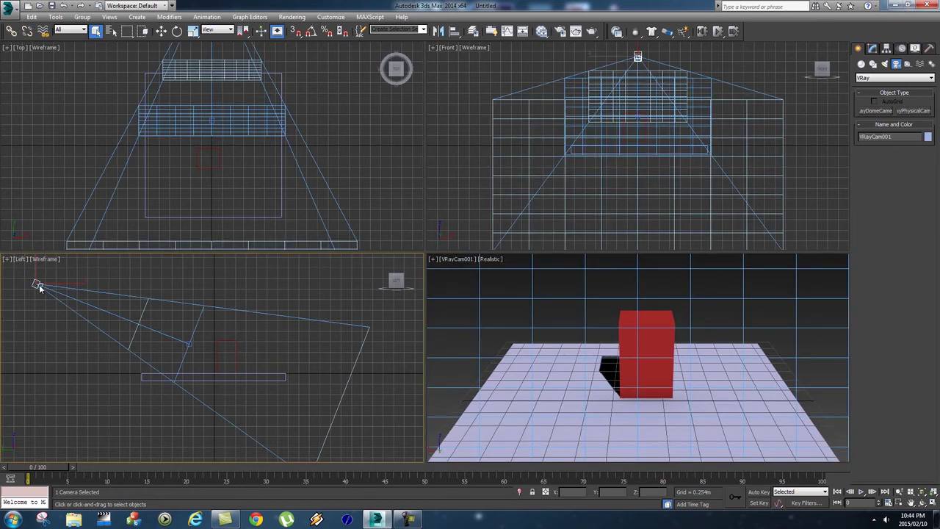
{"action": "left_click", "coordinate": [872, 48]}
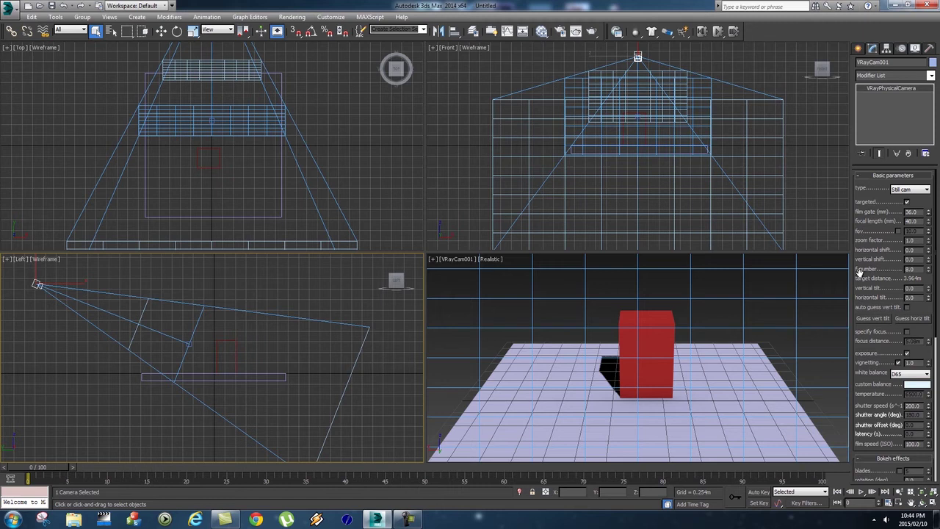
{"action": "scroll", "coordinate": [861, 272], "scroll_direction": "down", "scroll_amount": 8}
{"action": "scroll", "coordinate": [873, 283], "scroll_direction": "up", "scroll_amount": 8}
{"action": "left_click", "coordinate": [914, 191]}
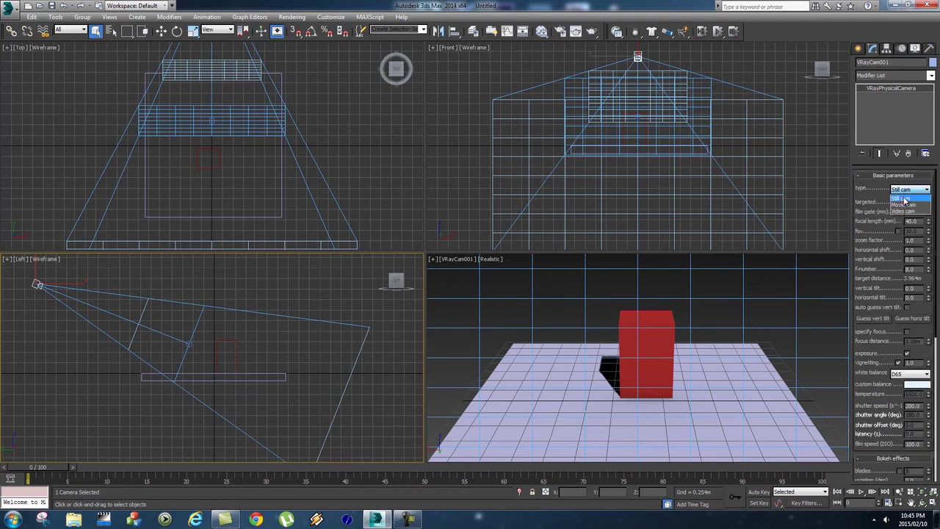
{"action": "left_click", "coordinate": [868, 211]}
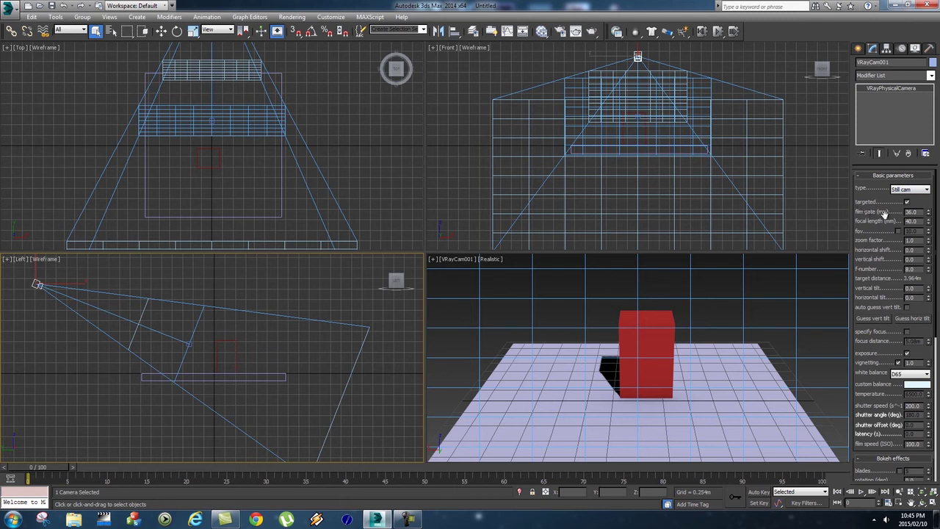
{"action": "scroll", "coordinate": [864, 242], "scroll_direction": "down", "scroll_amount": 1}
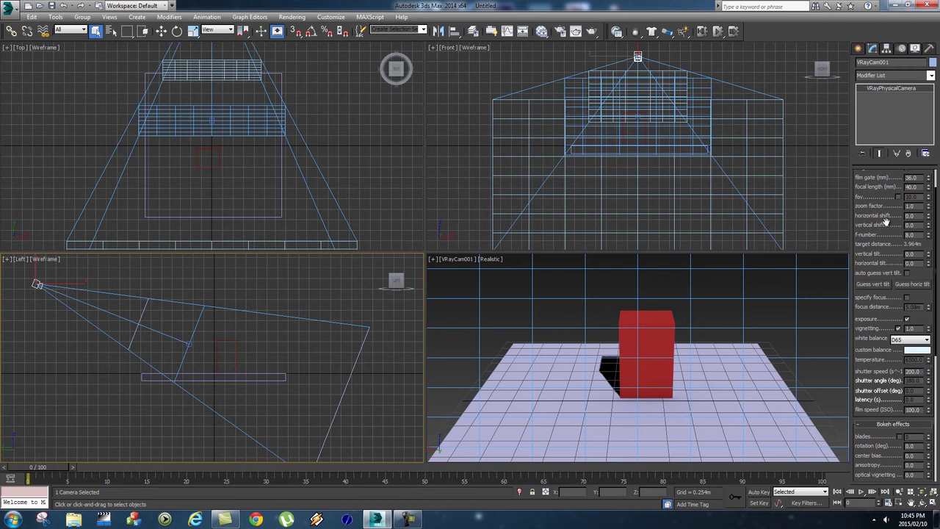
{"action": "scroll", "coordinate": [875, 252], "scroll_direction": "down", "scroll_amount": 6}
{"action": "scroll", "coordinate": [877, 250], "scroll_direction": "up", "scroll_amount": 7}
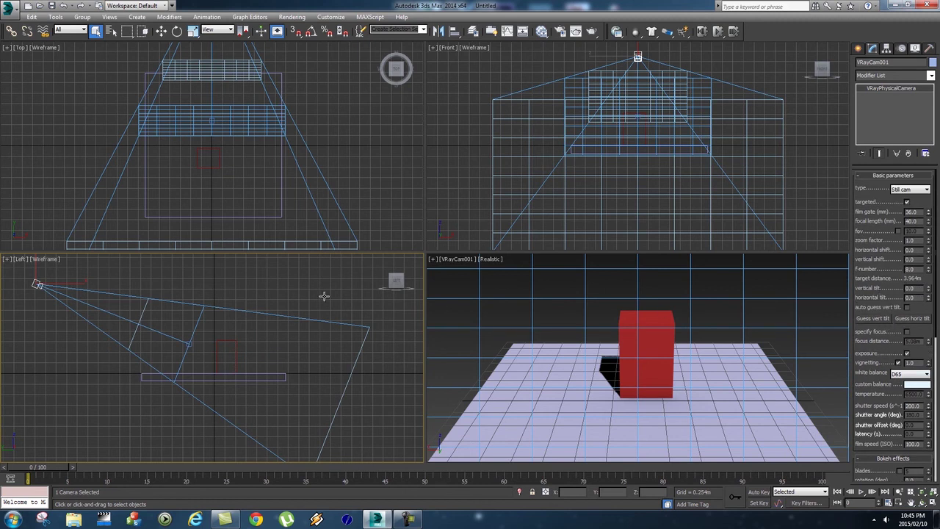
Delete the V-Ray physical camera
{"action": "key", "text": "Delete"}
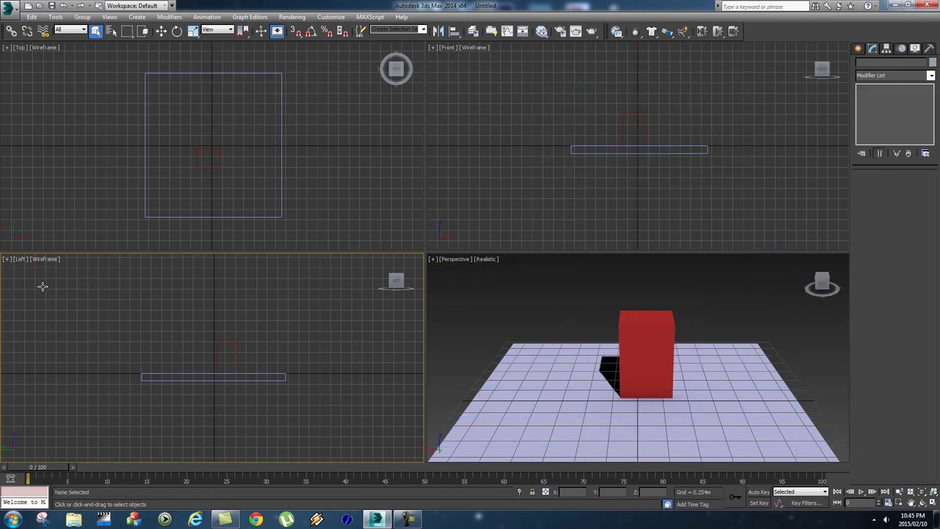